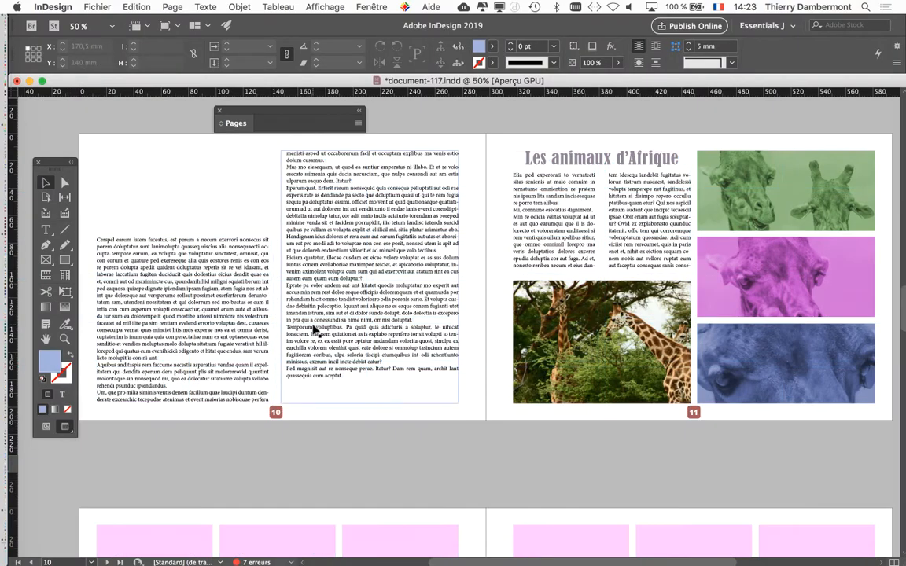
Examine the layouts of the vintage cars spread on pages 8–9 and the Africa animals spread on pages 10–11
scroll(314, 331, up, 5)
scroll(314, 331, up, 3)
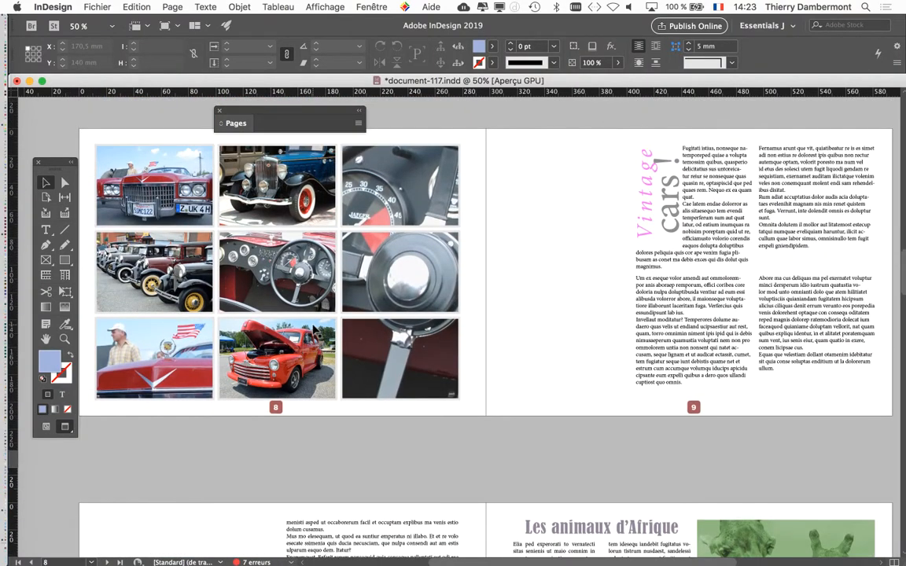
scroll(313, 331, down, 8)
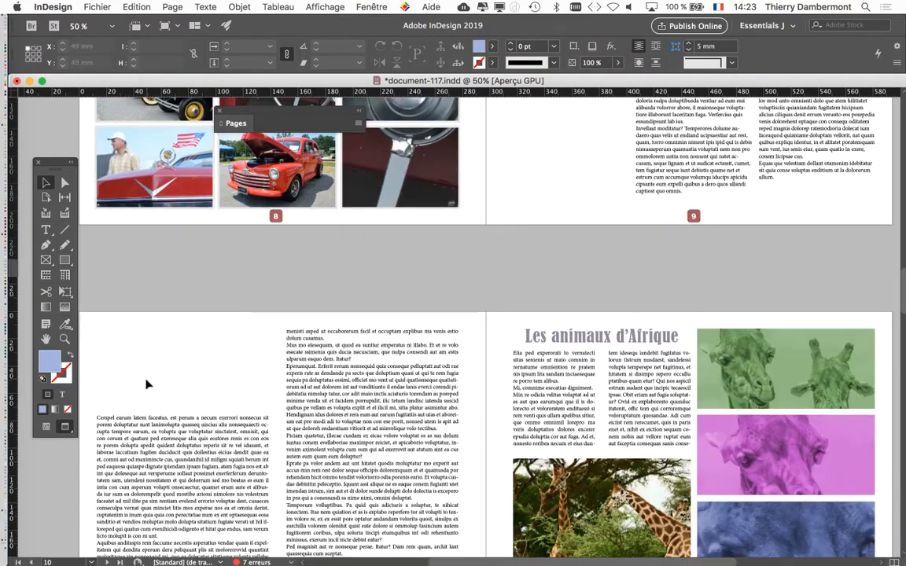
scroll(147, 384, down, 2)
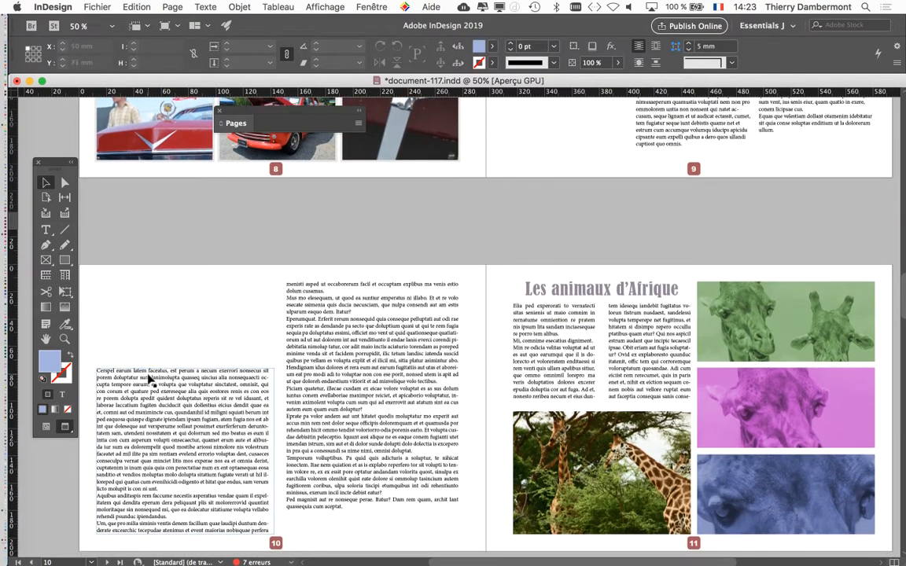
scroll(149, 380, down, 2)
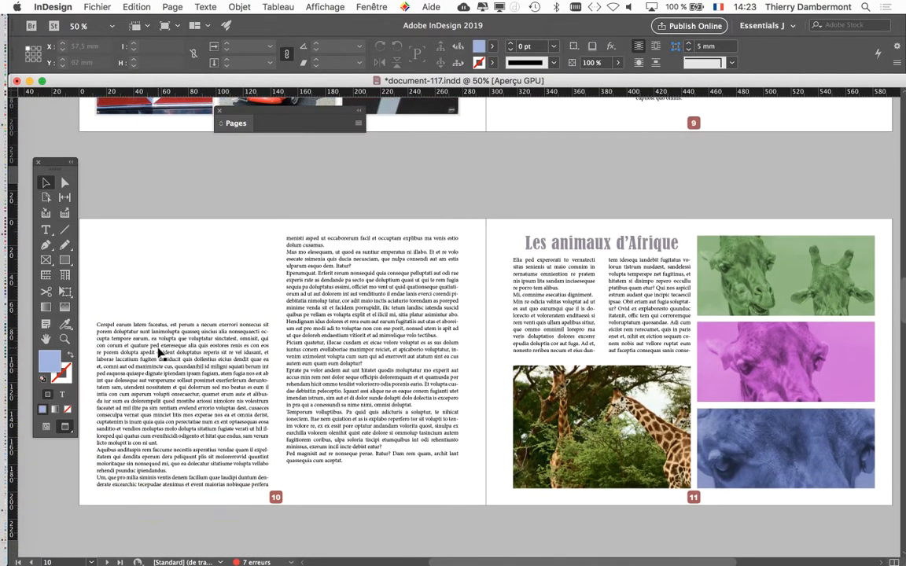
scroll(158, 353, down, 3)
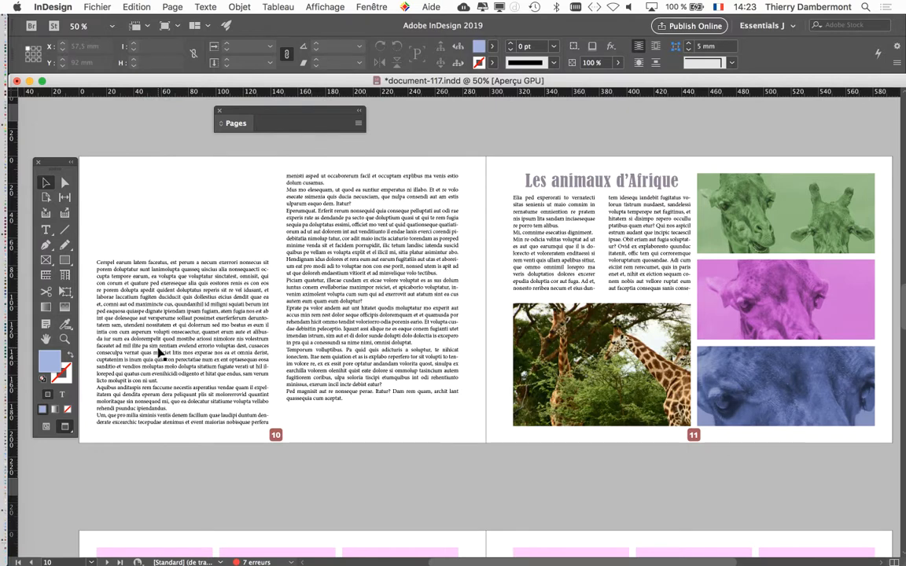
scroll(158, 353, down, 1)
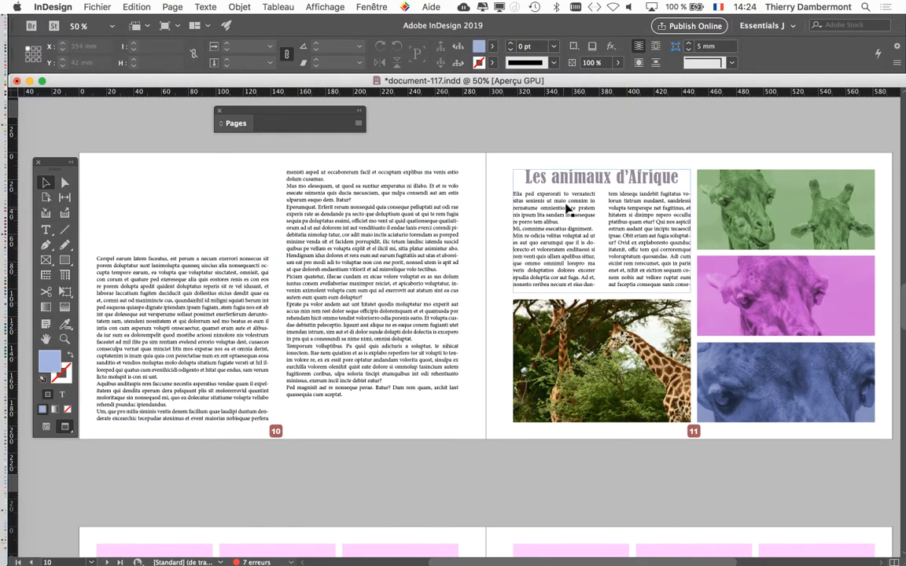
Select the left text frame on page 10 and turn off the preview display to show frame edges, guides and text threads
click(630, 214)
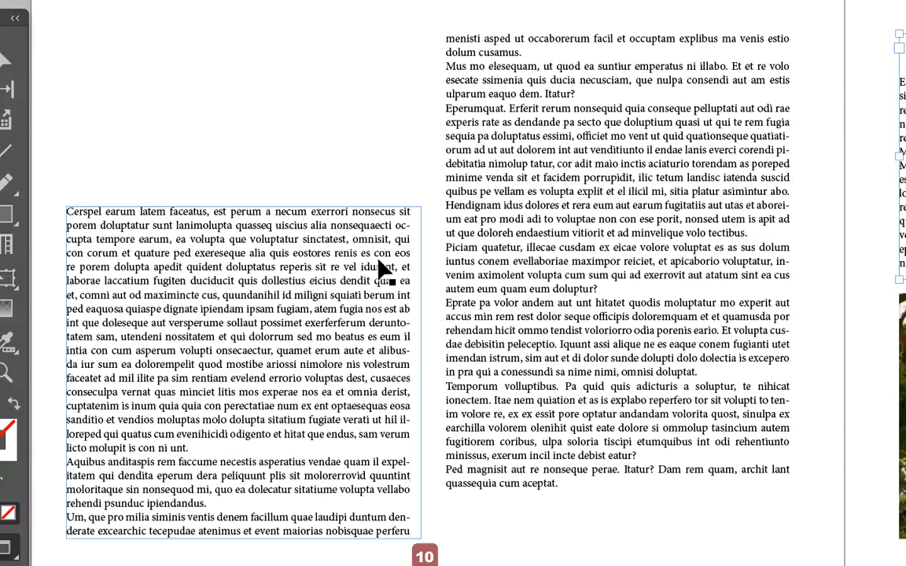
click(378, 261)
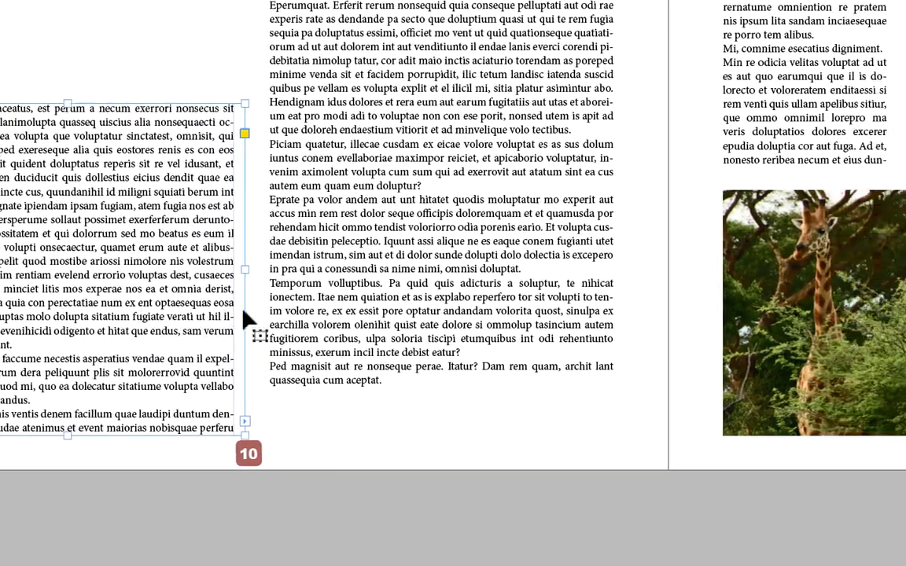
click(442, 318)
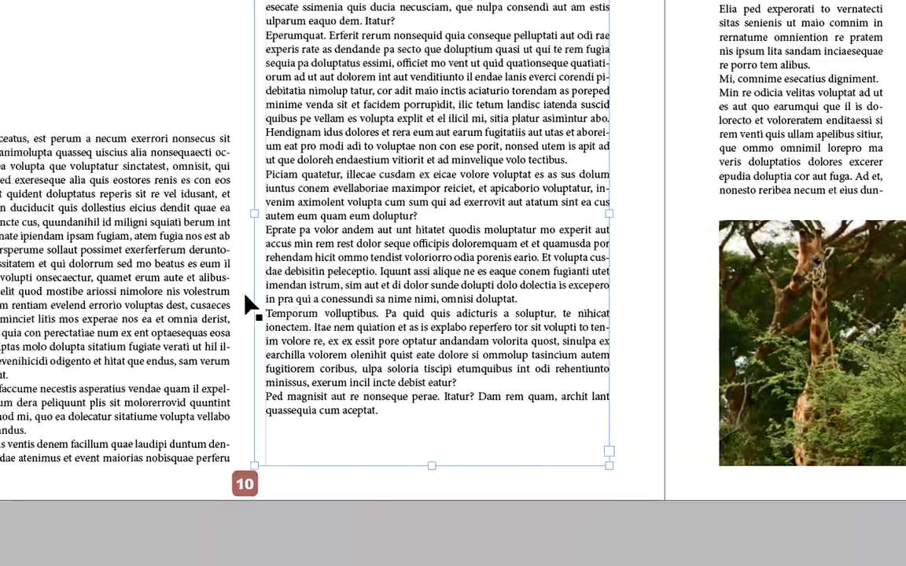
click(146, 304)
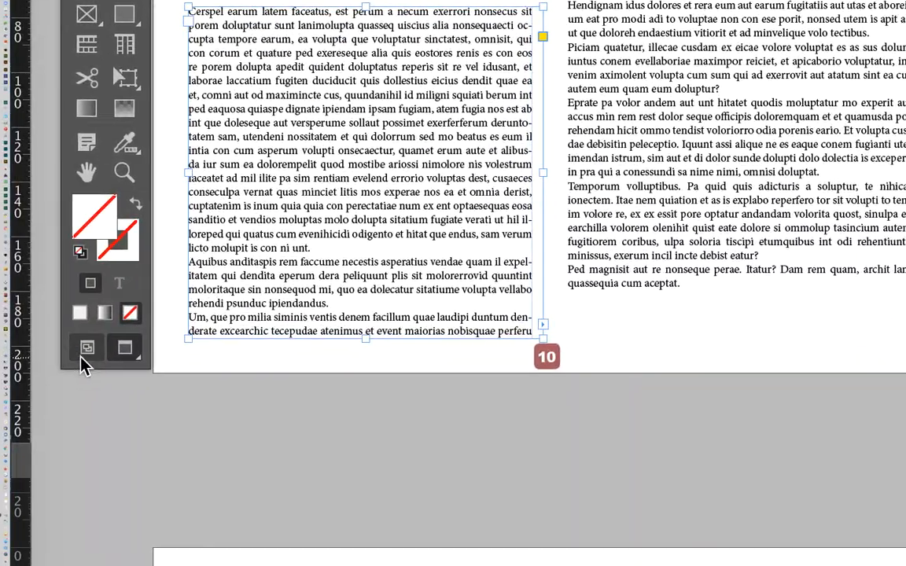
click(82, 358)
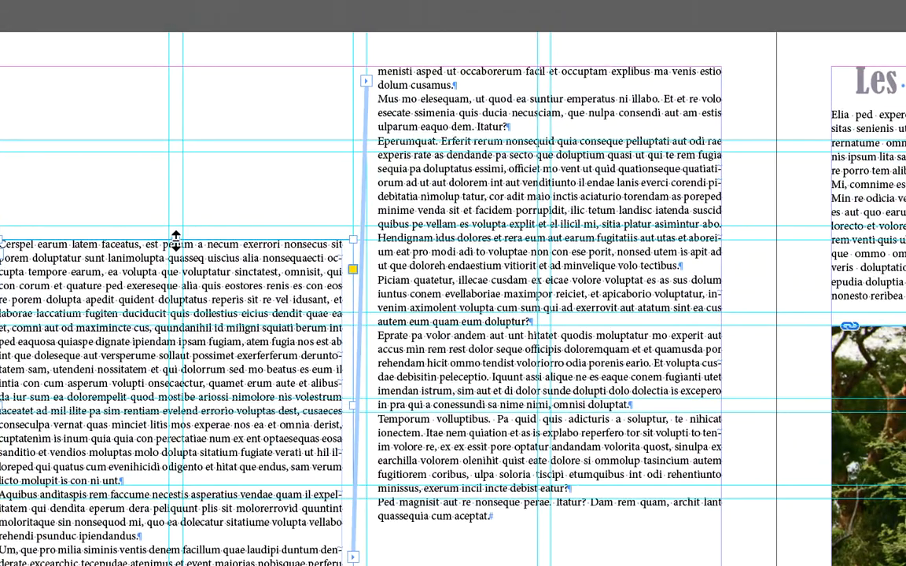
Extend the left text frame on page 10 up to the top margin, making it about 184.6 mm high
drag(175, 237, 194, 72)
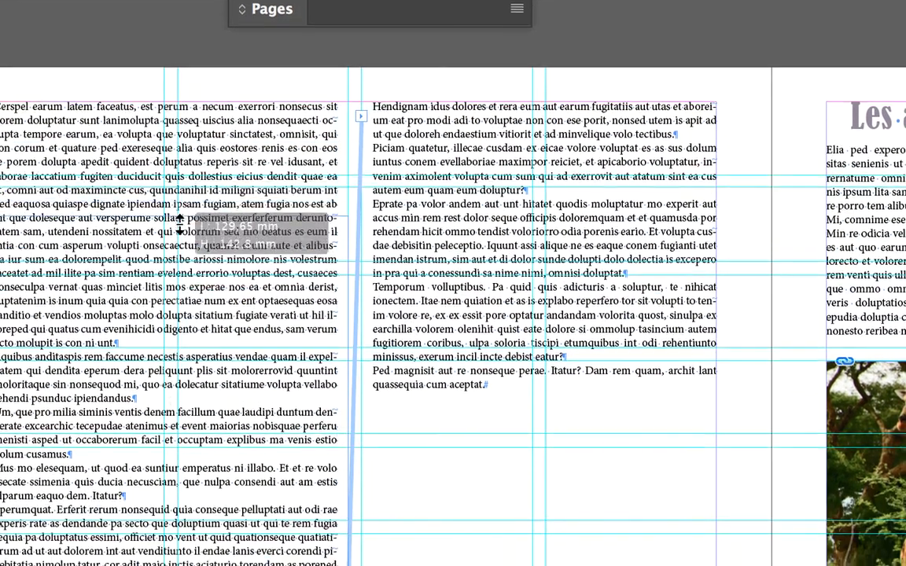
drag(177, 182, 176, 304)
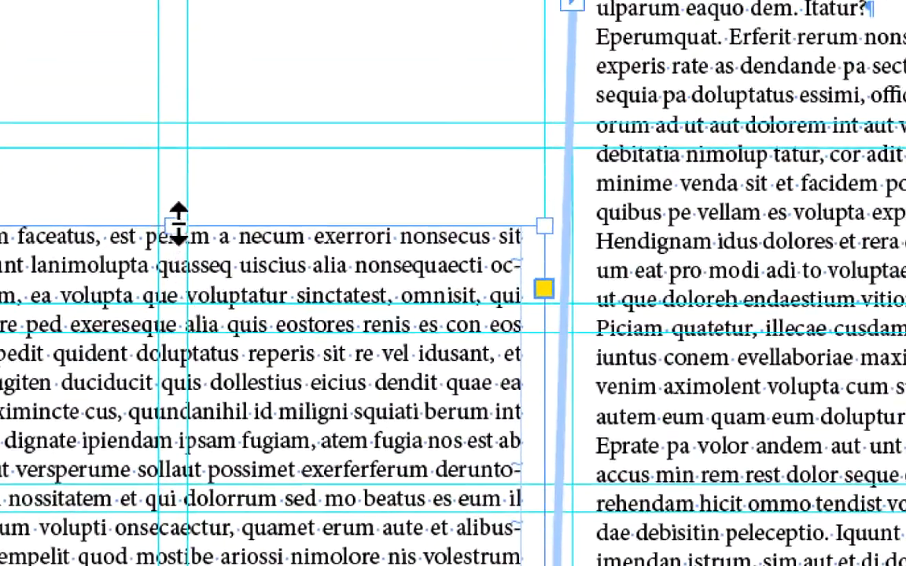
drag(183, 141, 178, 212)
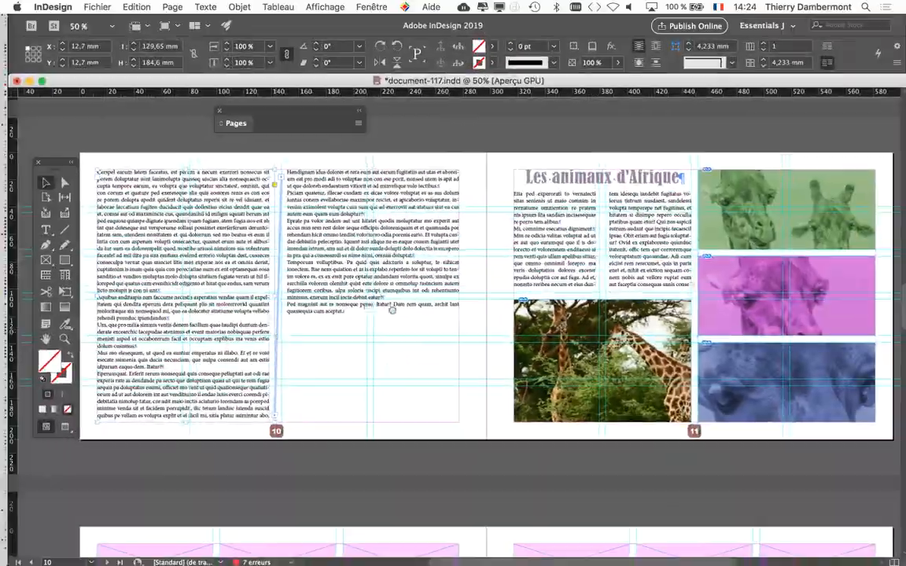
Examine the text thread between the two linked frames on page 10 by selecting each frame in turn
scroll(393, 307, left, 5)
drag(394, 239, 375, 246)
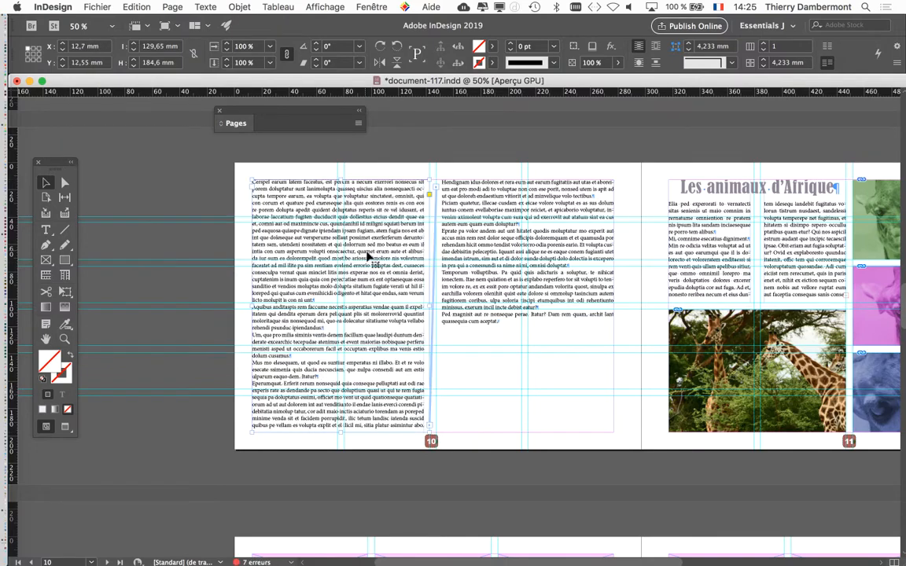
key(super+equal)
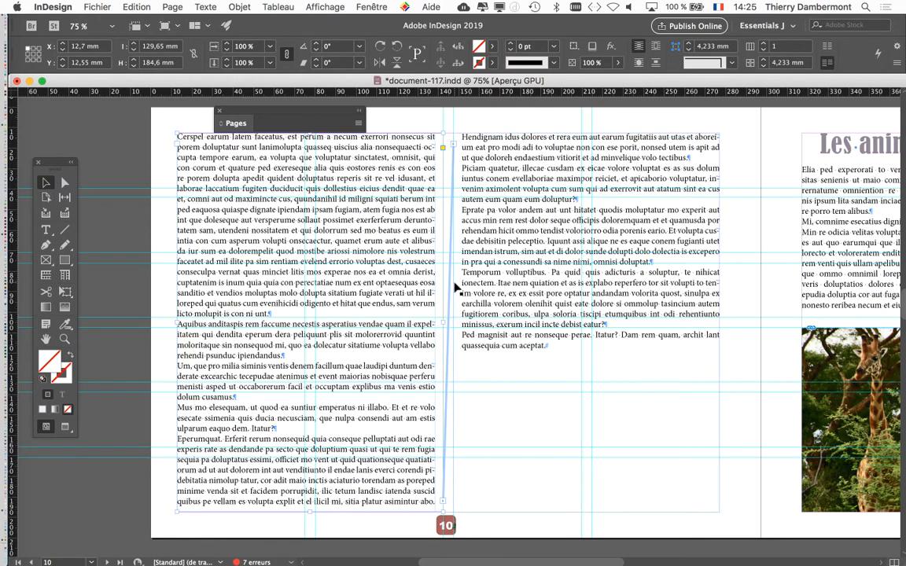
click(523, 238)
click(375, 253)
click(476, 270)
Look at the Extras display options for text threading, and reselect each of the two linked frames on page 10
click(318, 7)
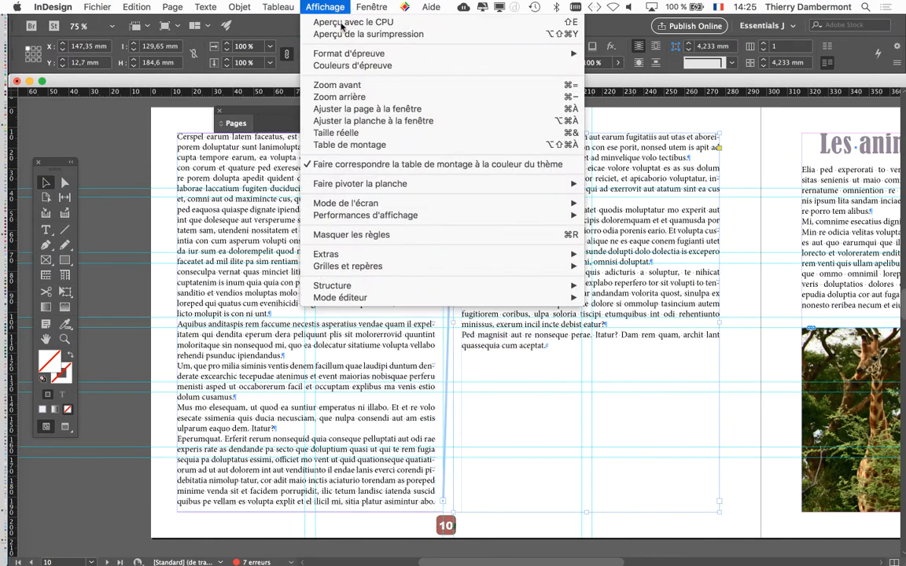
mouse_move(339, 253)
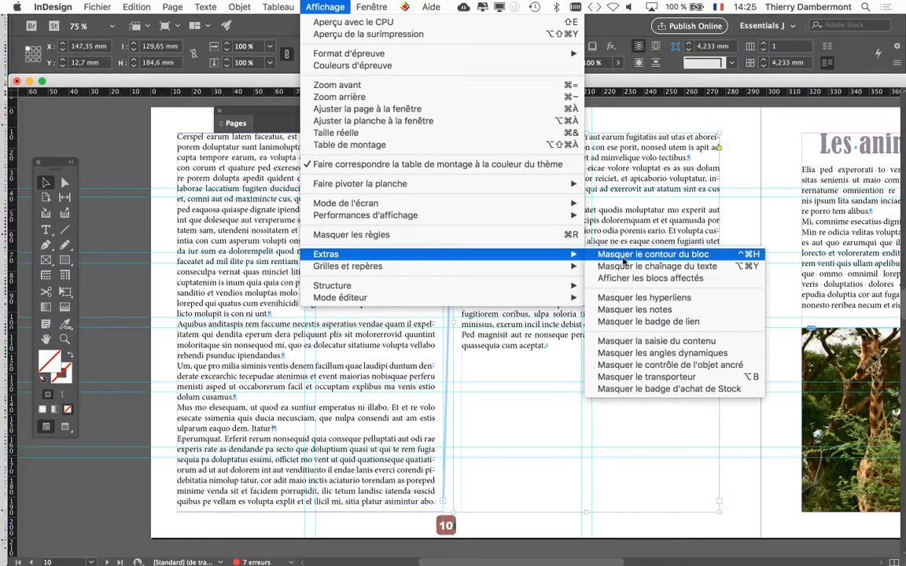
click(120, 154)
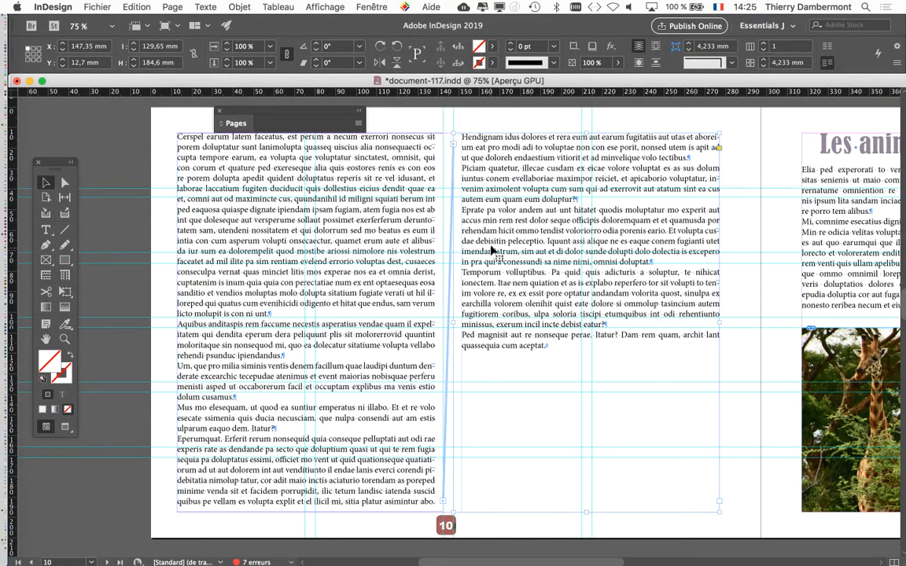
click(311, 236)
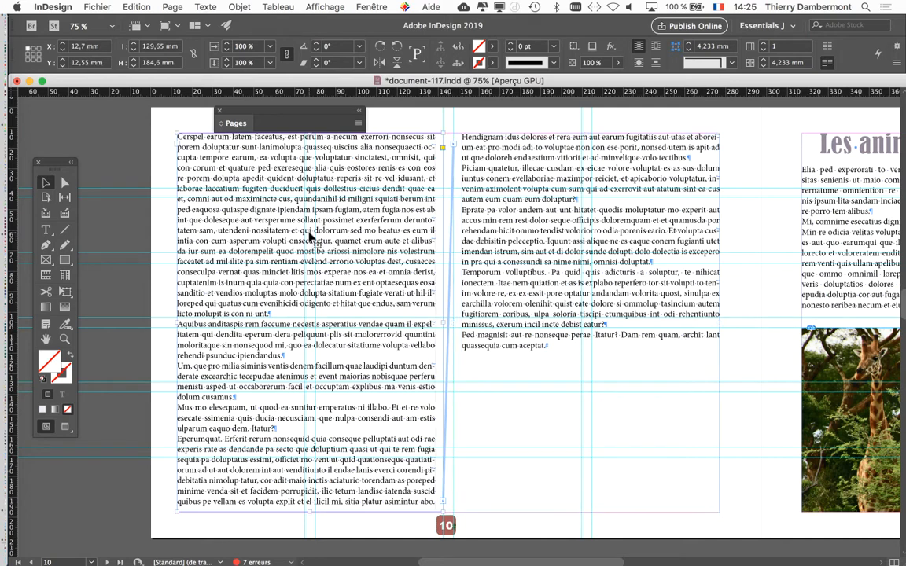
click(510, 254)
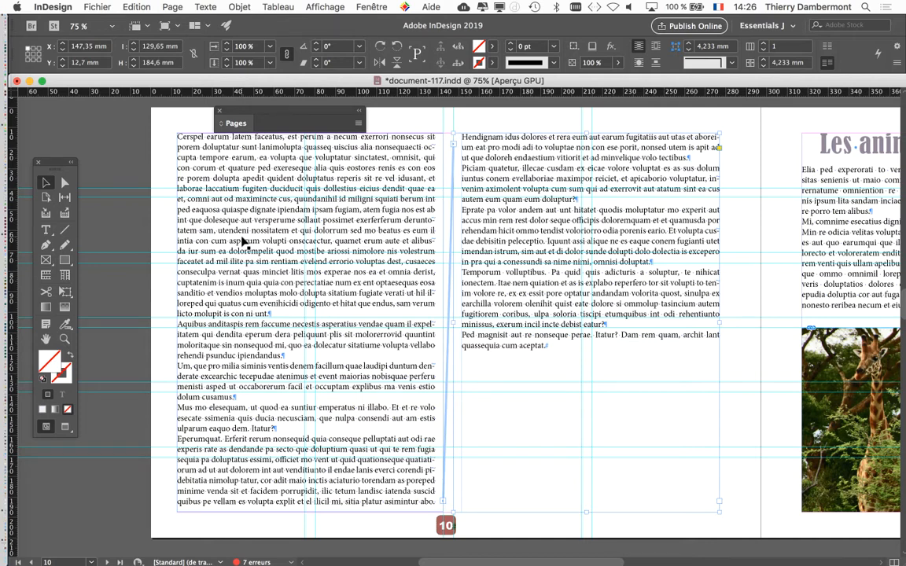
Select the two-column text frame containing the title "Les animaux d'Afrique" on page 11
scroll(526, 231, right, 1)
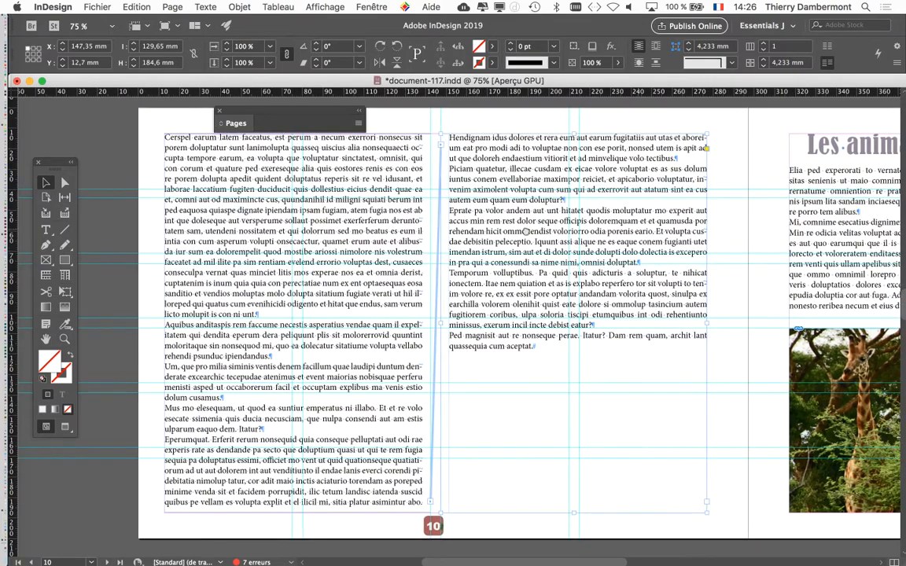
scroll(514, 232, right, 10)
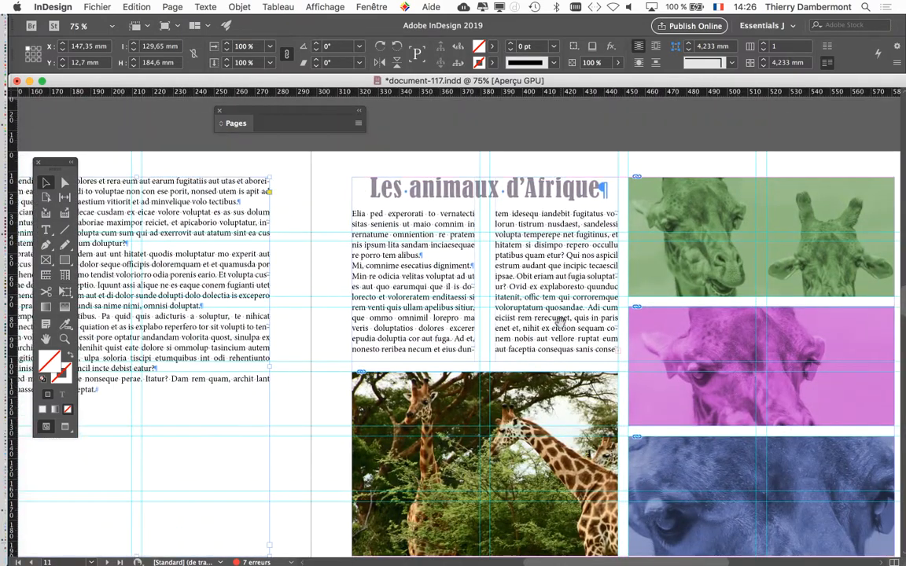
drag(559, 322, 527, 279)
scroll(361, 256, up, 2)
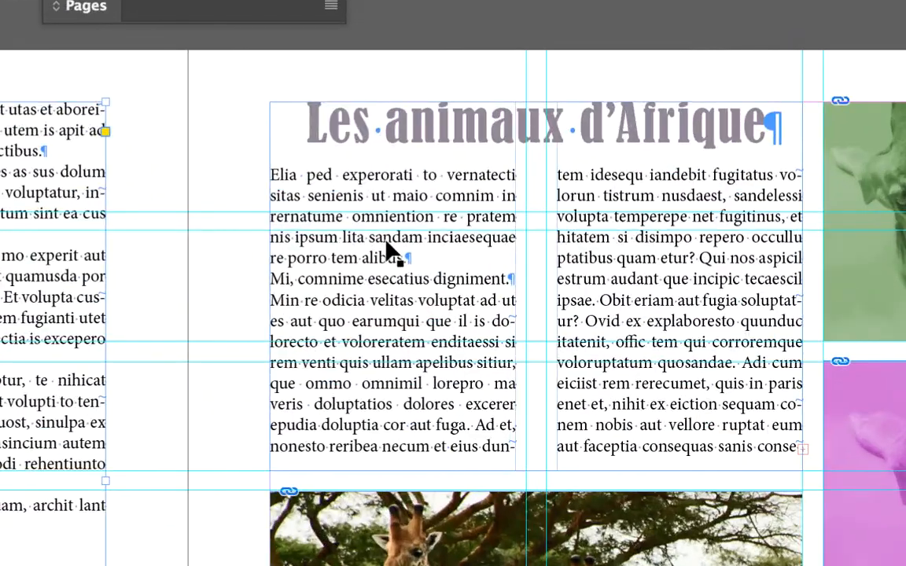
click(386, 247)
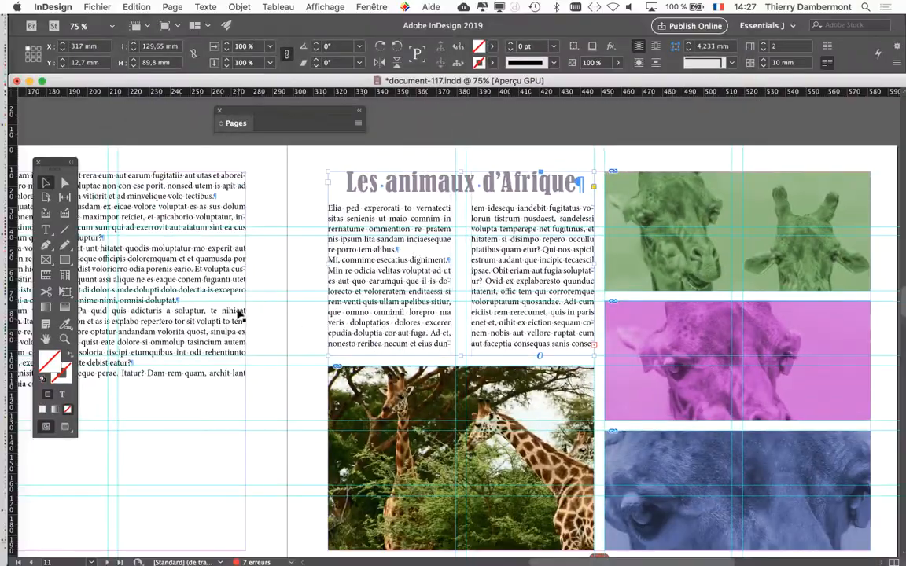
Examine the pages after the Africa spread, from the placeholder grid on pages 12–13 to the vintage cars layout on pages 14–15
scroll(435, 291, down, 2)
scroll(434, 292, down, 8)
scroll(435, 292, left, 5)
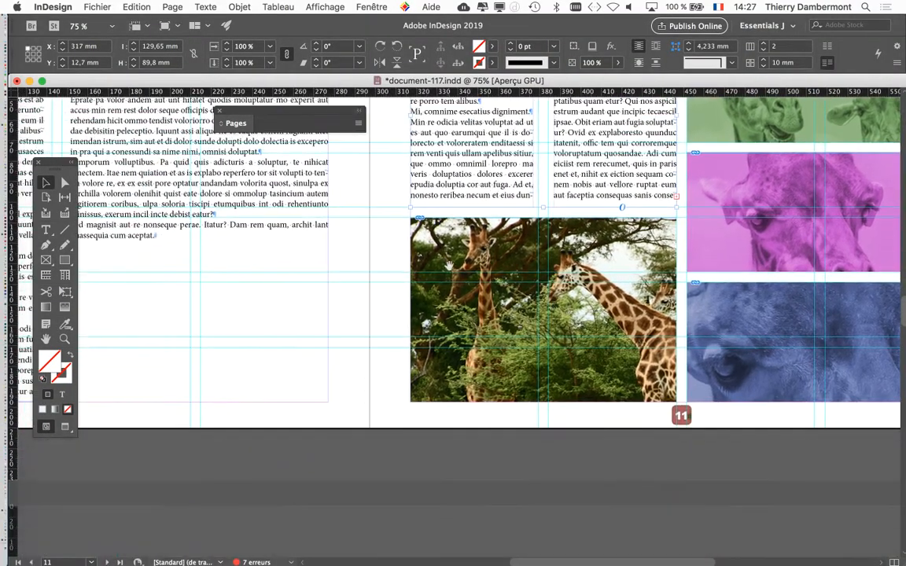
scroll(522, 194, down, 10)
scroll(523, 194, left, 3)
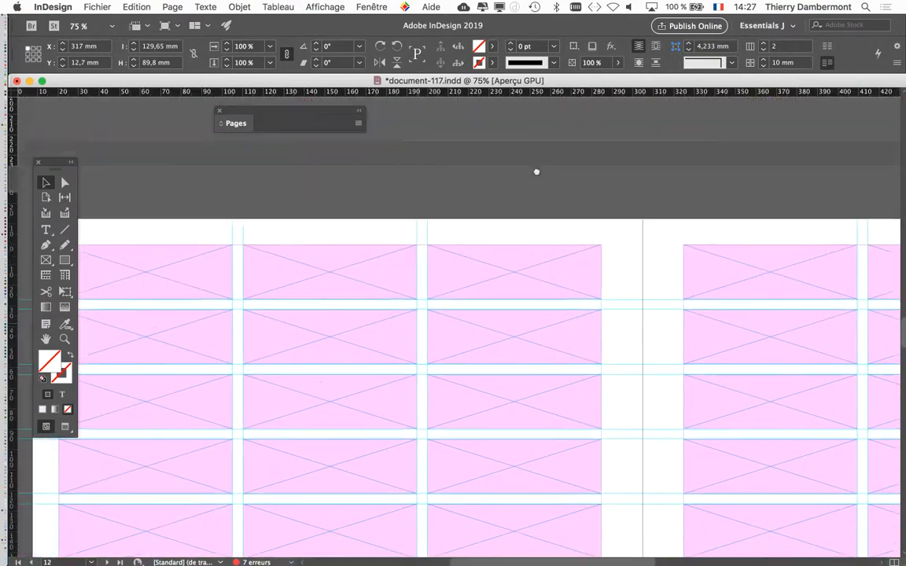
scroll(515, 320, down, 1)
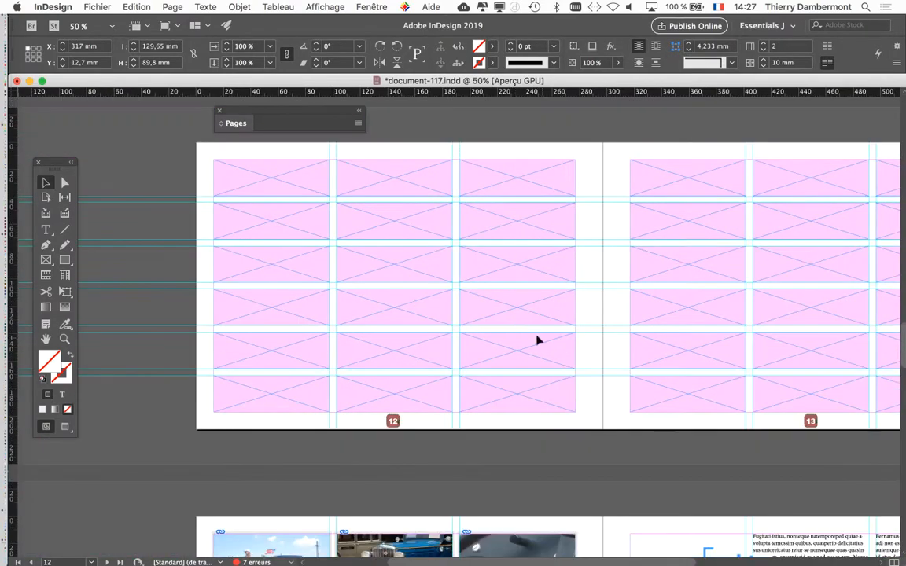
drag(572, 363, 478, 266)
key(super+minus)
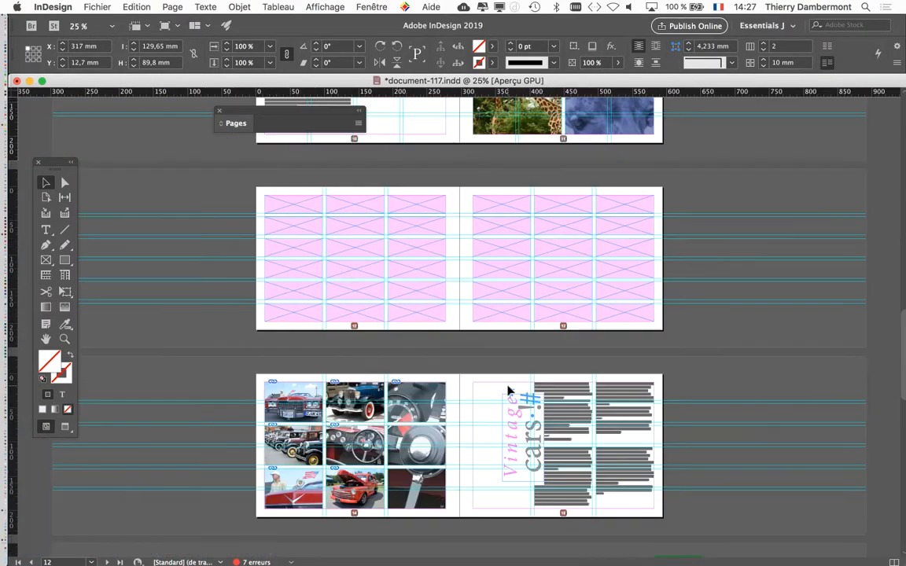
scroll(552, 459, up, 1)
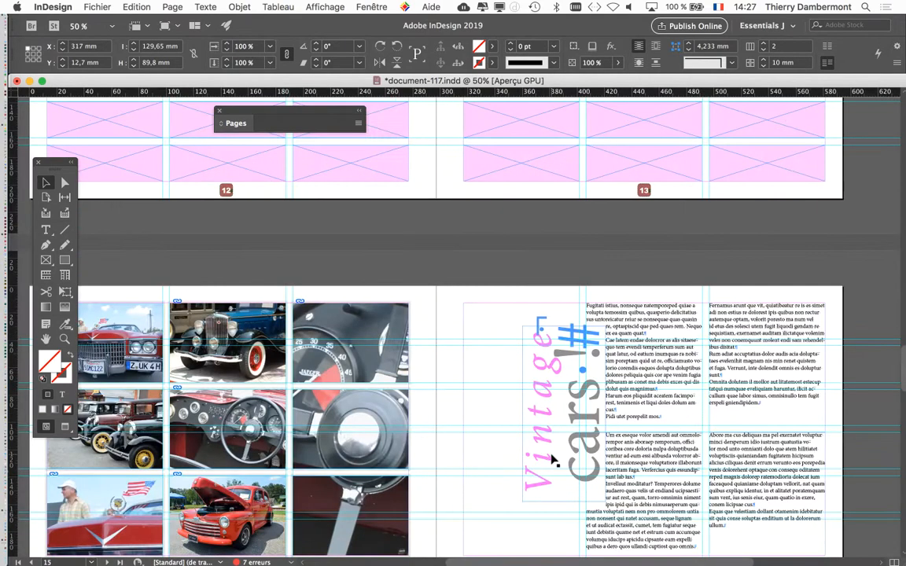
scroll(578, 460, down, 3)
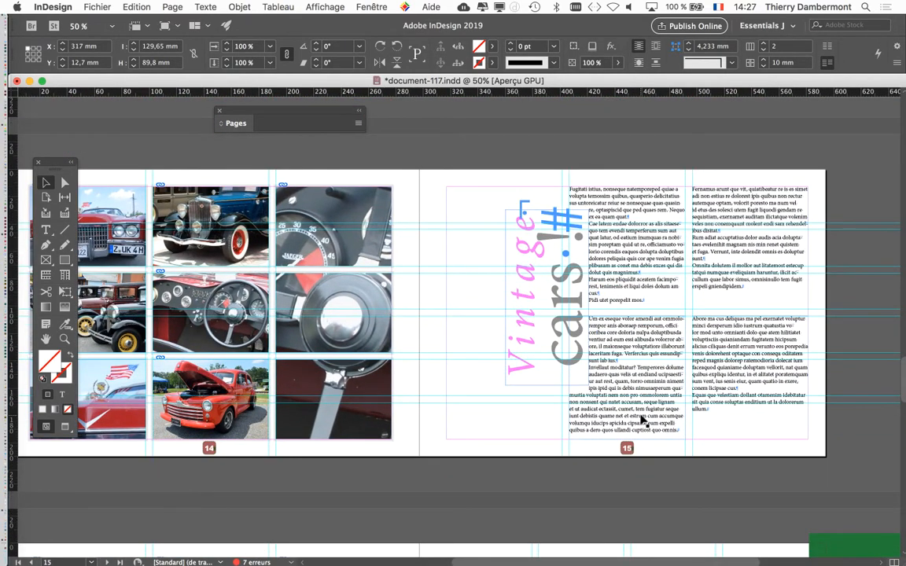
key(super+minus)
Examine the earlier spreads in a reduced overview, from the crocodile pages to the vintage cars and Africa animals pages
scroll(636, 419, up, 20)
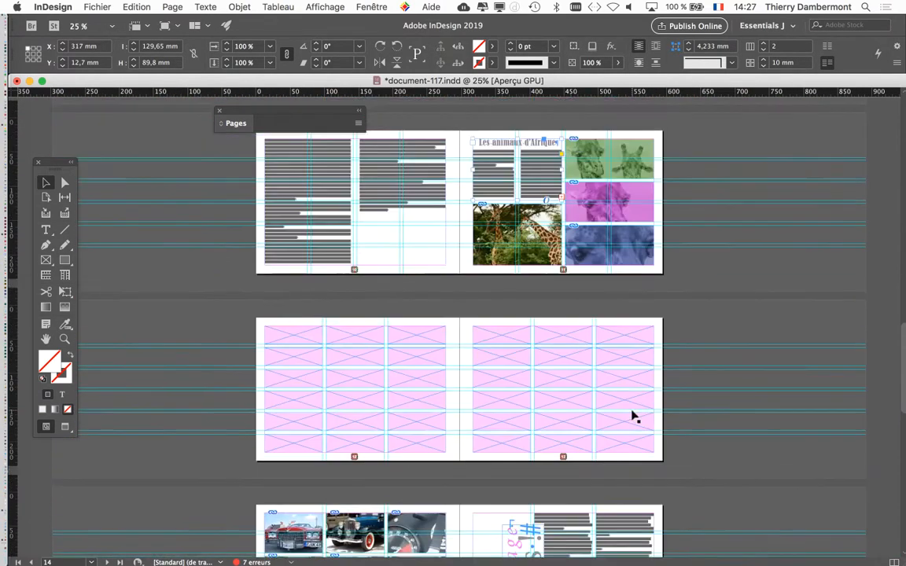
scroll(636, 415, up, 6)
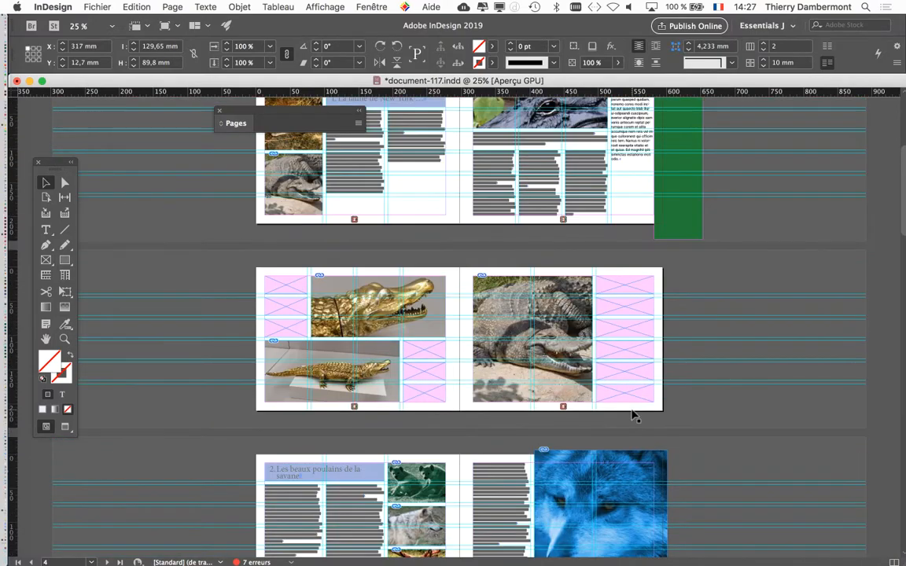
scroll(635, 416, down, 8)
scroll(635, 418, down, 10)
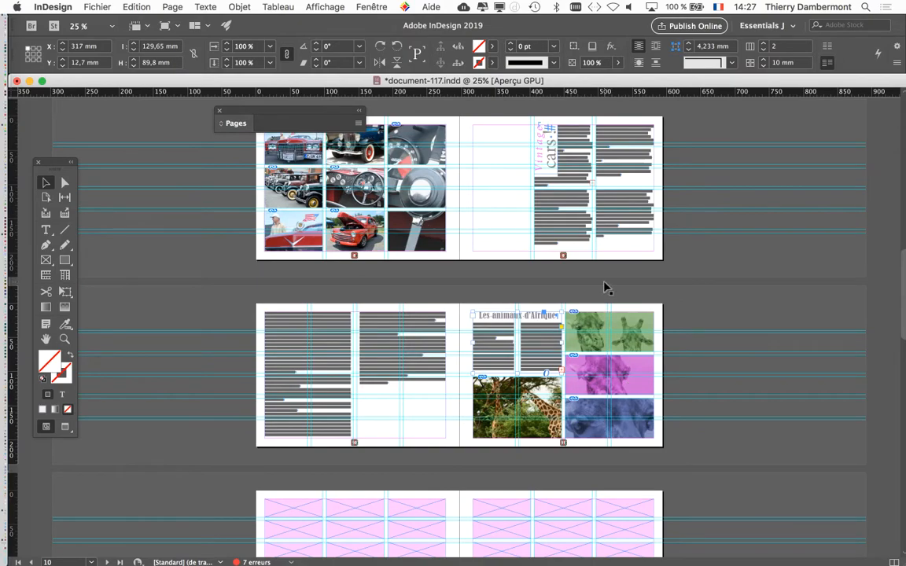
scroll(570, 238, up, 2)
scroll(570, 246, down, 2)
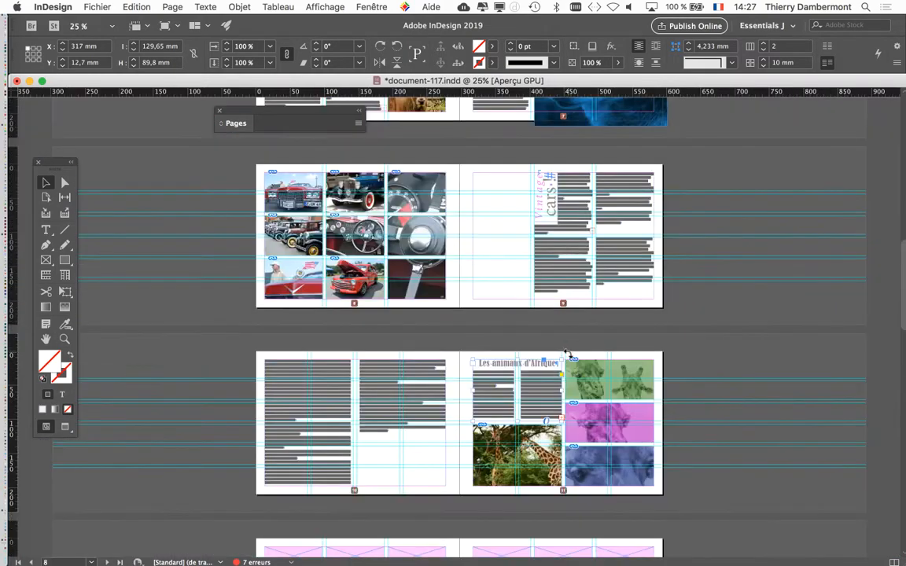
Select the narrow text frame beside the crocodile photo on page 17
scroll(568, 361, down, 8)
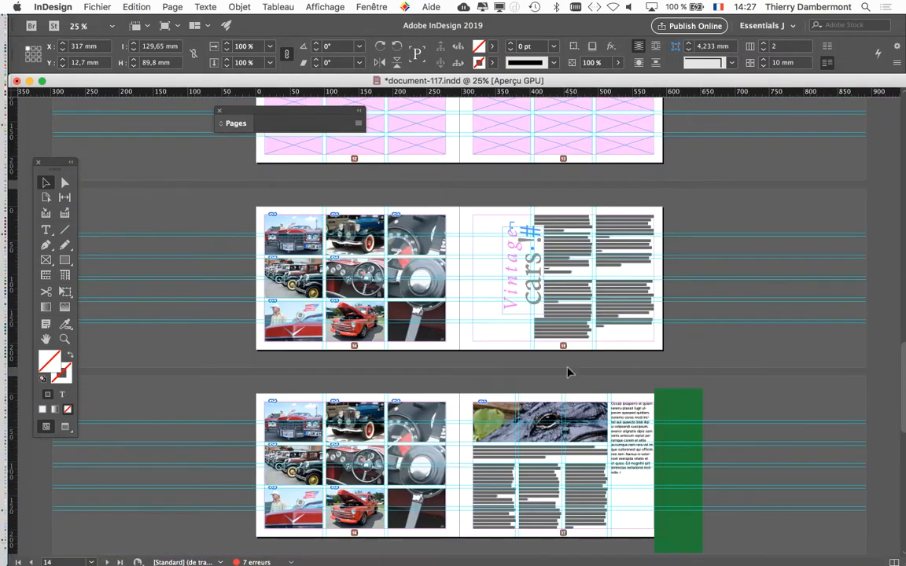
scroll(517, 329, up, 1)
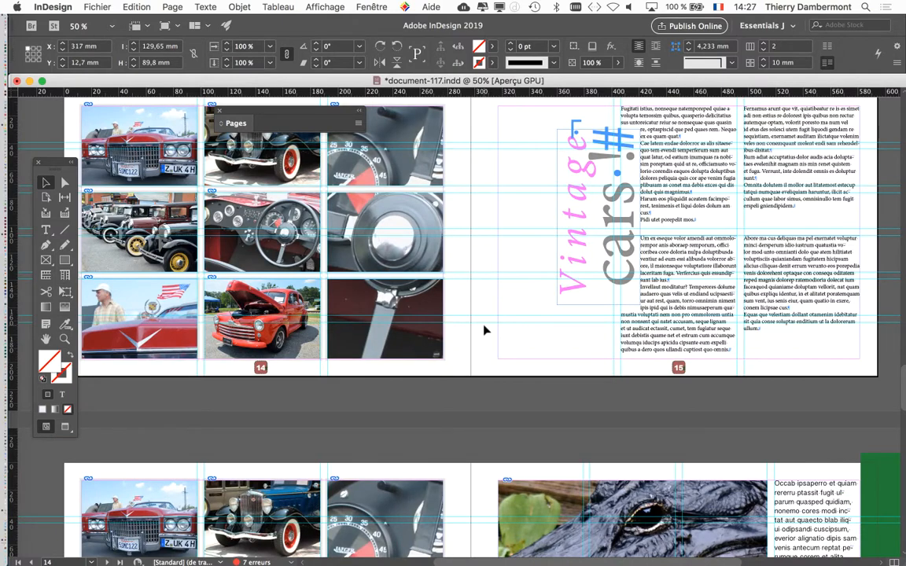
scroll(491, 347, down, 5)
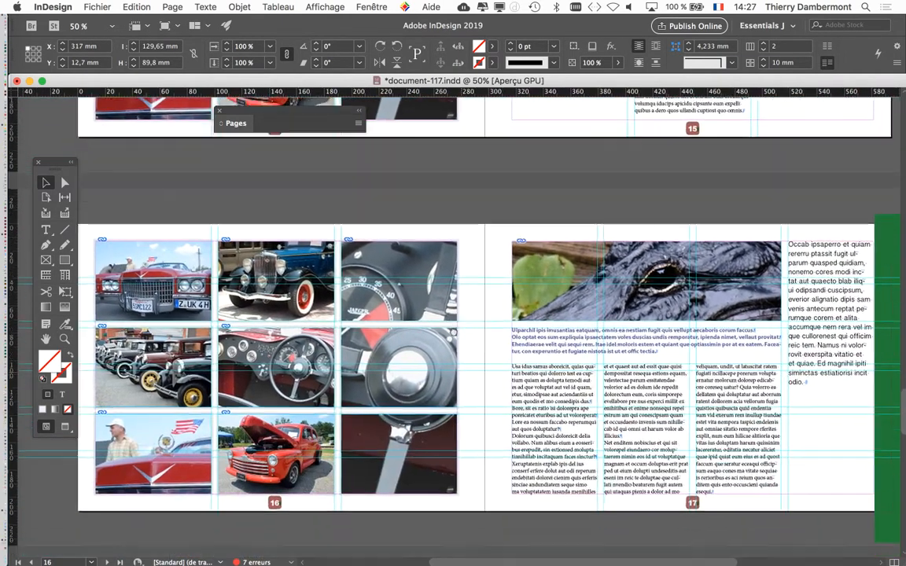
drag(459, 405, 444, 341)
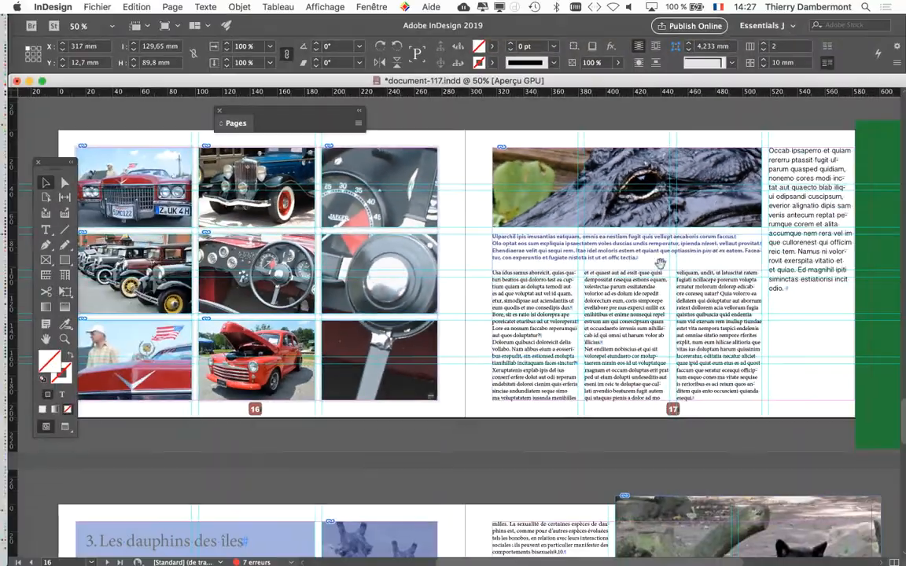
scroll(653, 259, right, 5)
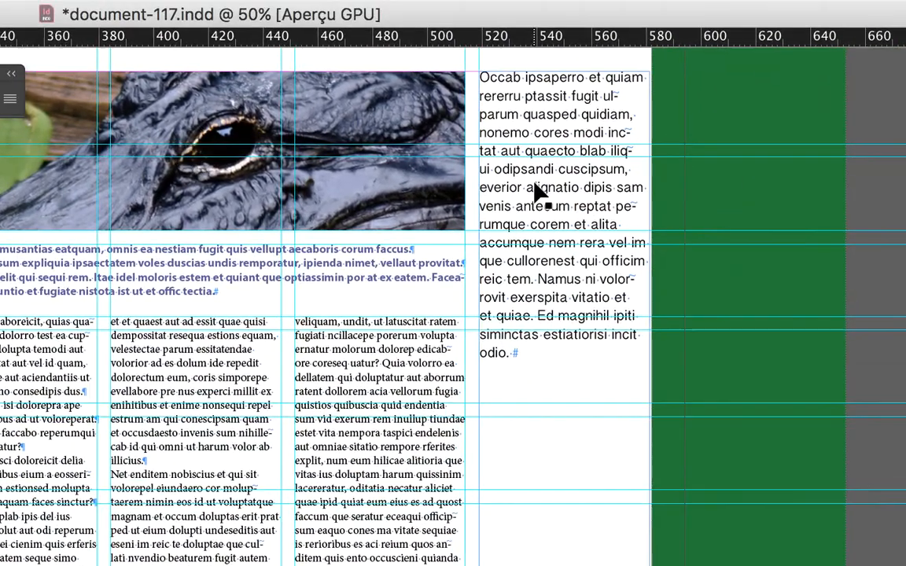
click(754, 131)
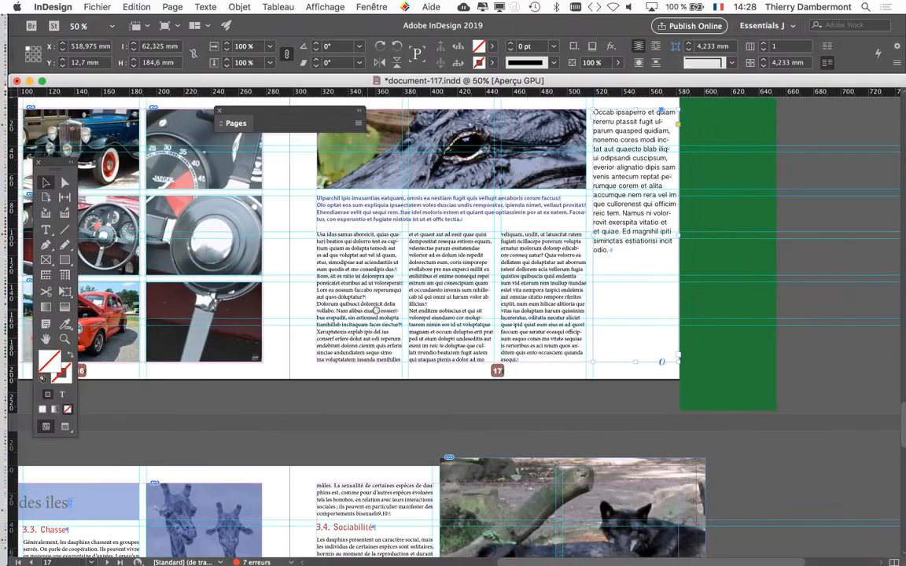
Select the title frame "Les dauphins des îles" on page 18
scroll(376, 310, down, 5)
scroll(377, 310, left, 4)
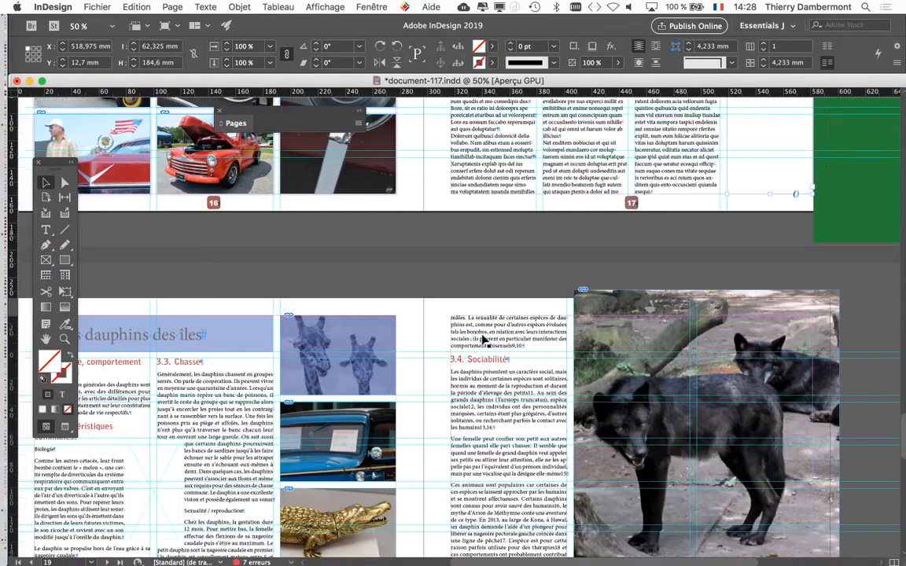
scroll(482, 338, down, 4)
scroll(482, 338, left, 2)
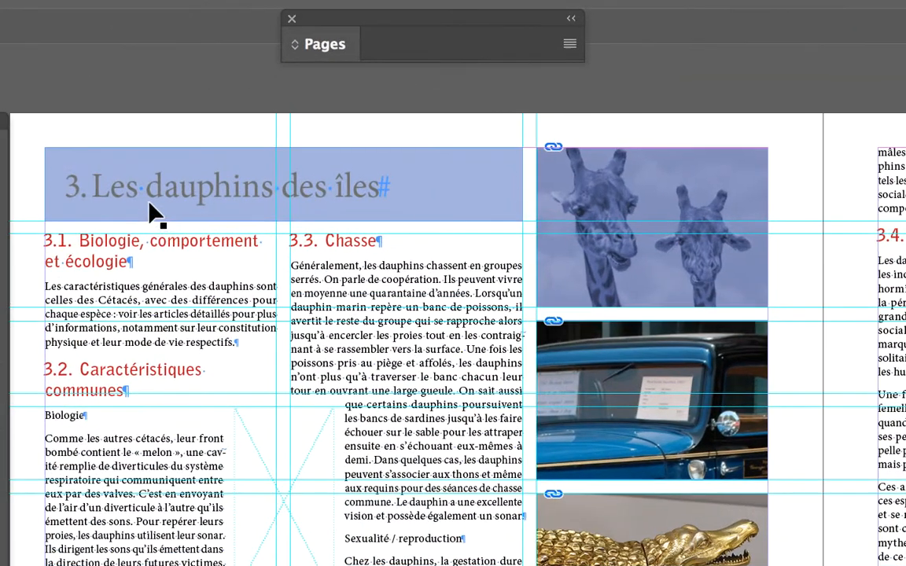
click(153, 212)
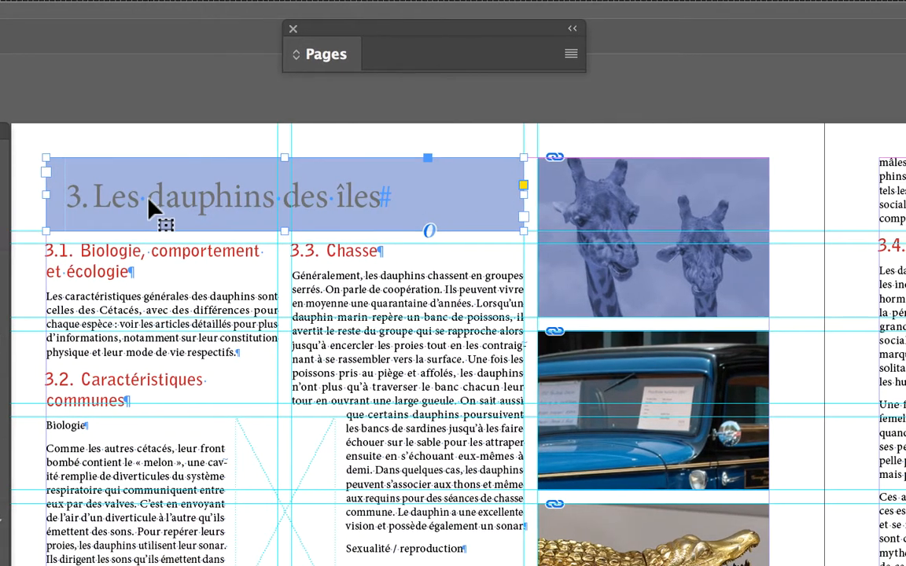
Try moving the "Les dauphins des îles" title frame away from the text columns, and return it to its original place
drag(147, 198, 247, 132)
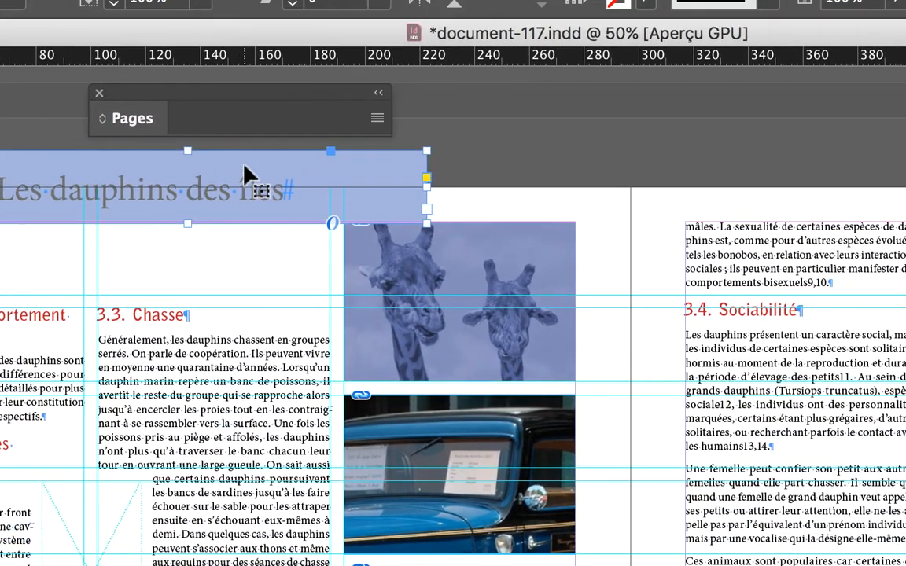
drag(344, 145, 249, 217)
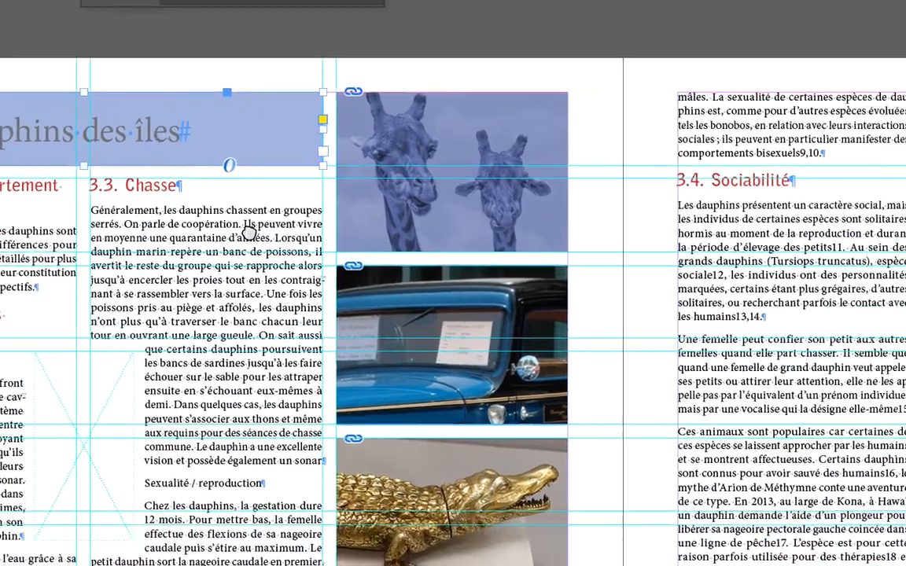
drag(275, 293, 493, 281)
drag(235, 194, 215, 187)
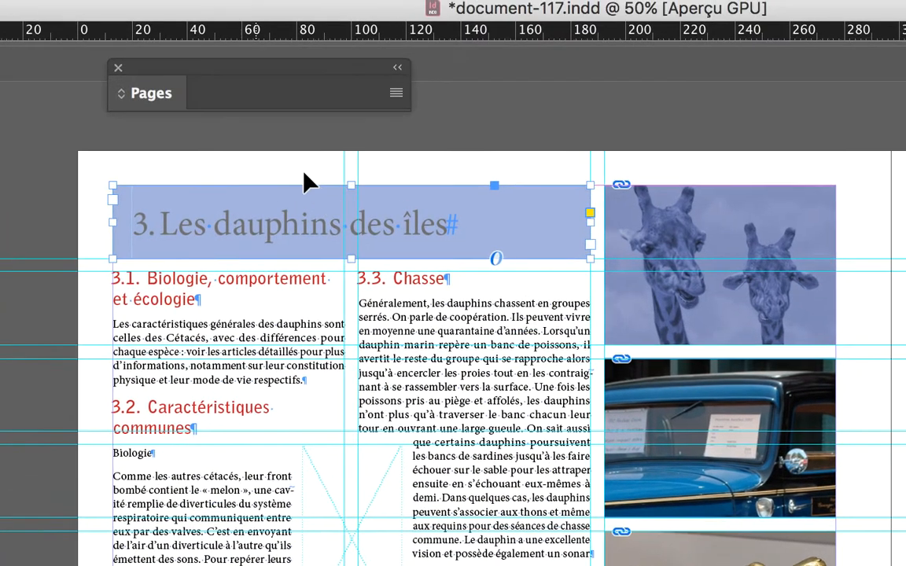
Reselect the blue title frame on page 18 and set its fill to None
click(67, 106)
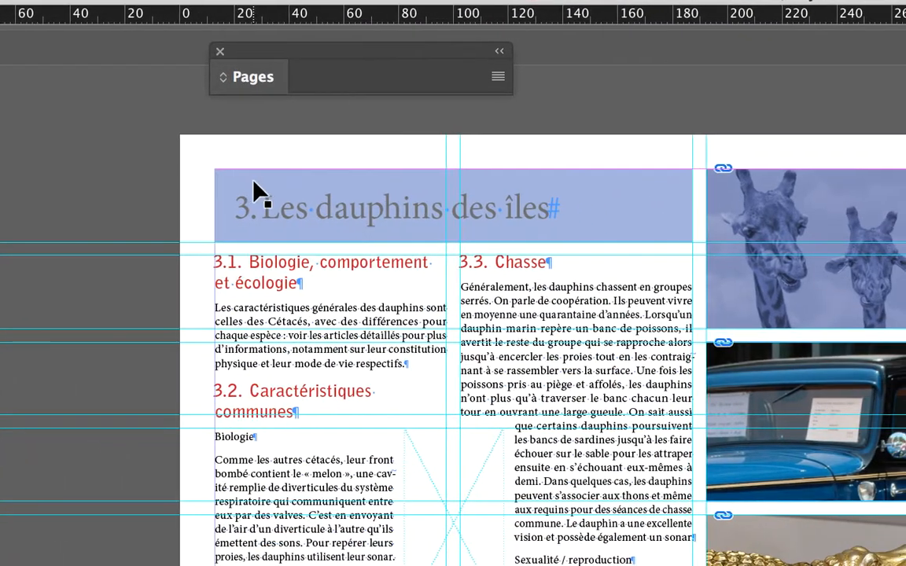
click(253, 191)
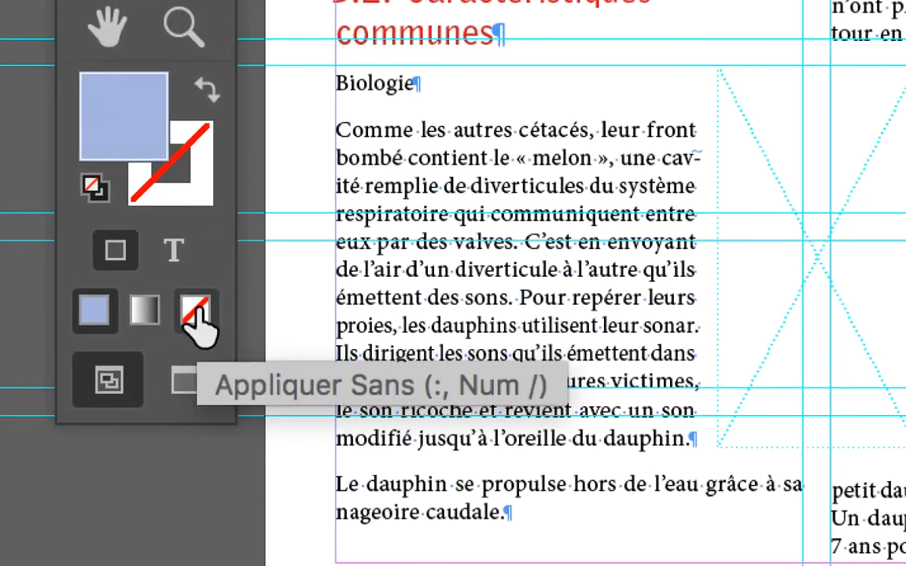
click(193, 309)
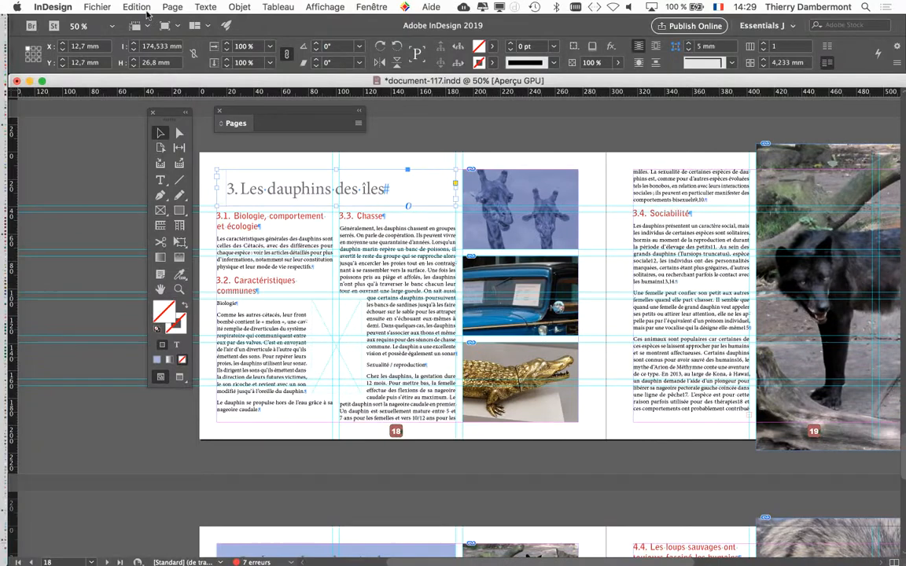
Undo the fill removal on the title frame and move the floating tools away from page 18
click(136, 7)
click(149, 22)
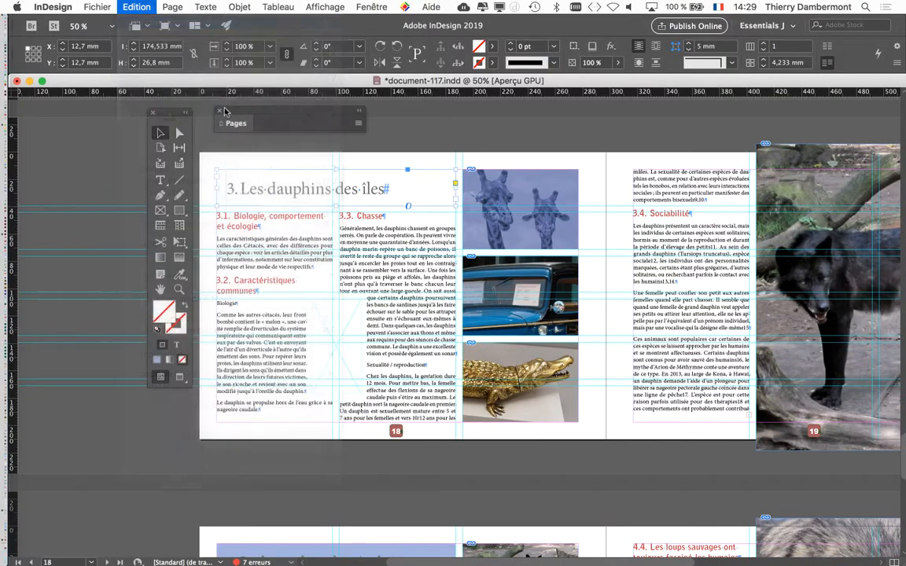
drag(146, 116, 99, 119)
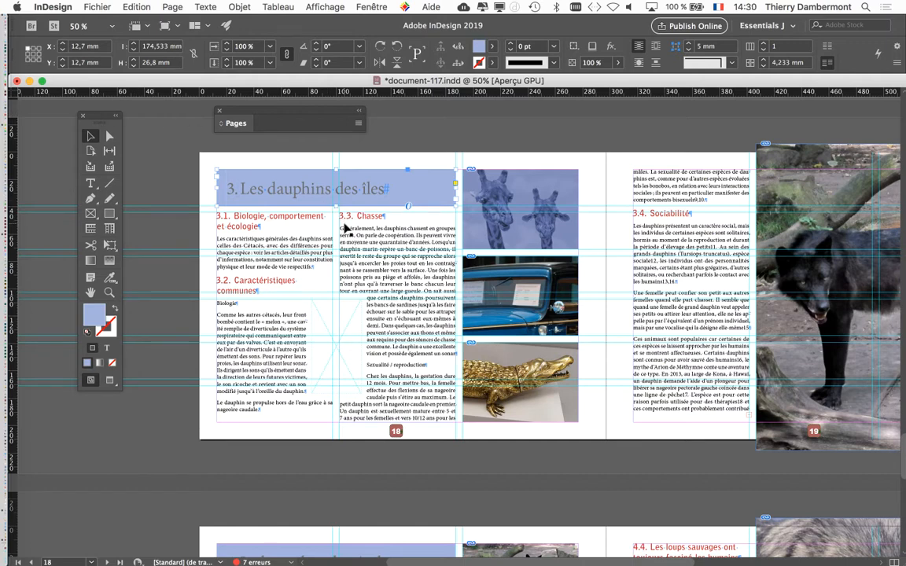
Switch to the preview display without guides, and select the title frame "Le loup dans les Ardennes" on page 20
key(w)
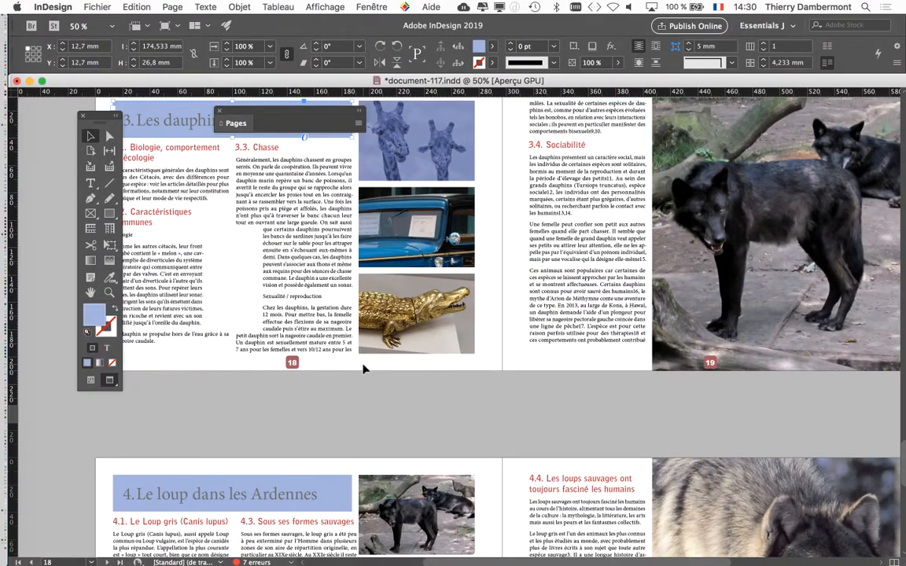
scroll(364, 369, down, 6)
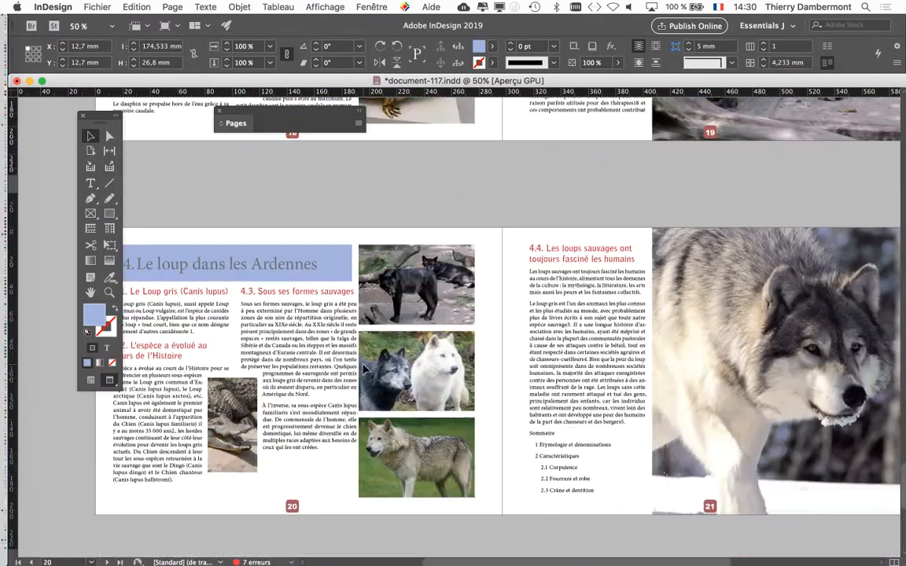
scroll(364, 368, down, 3)
scroll(364, 369, left, 3)
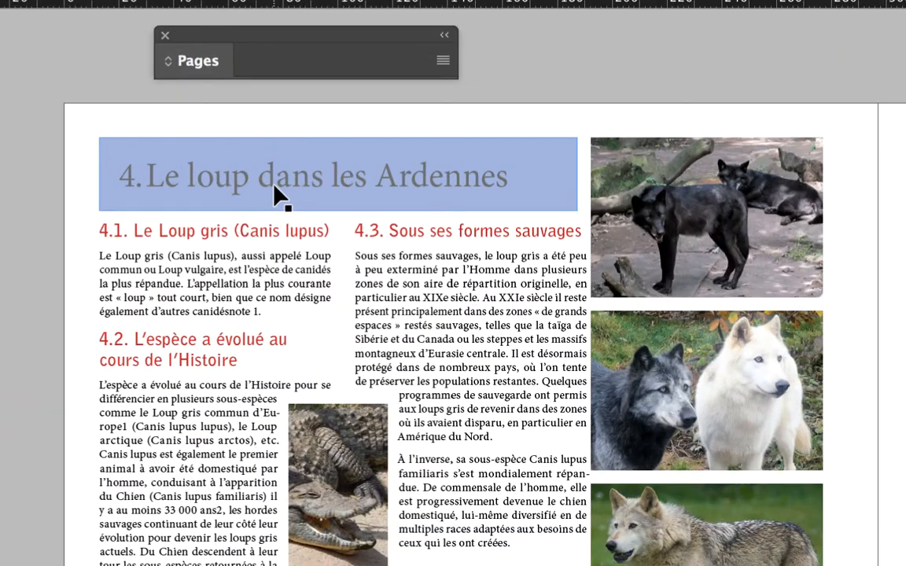
click(275, 190)
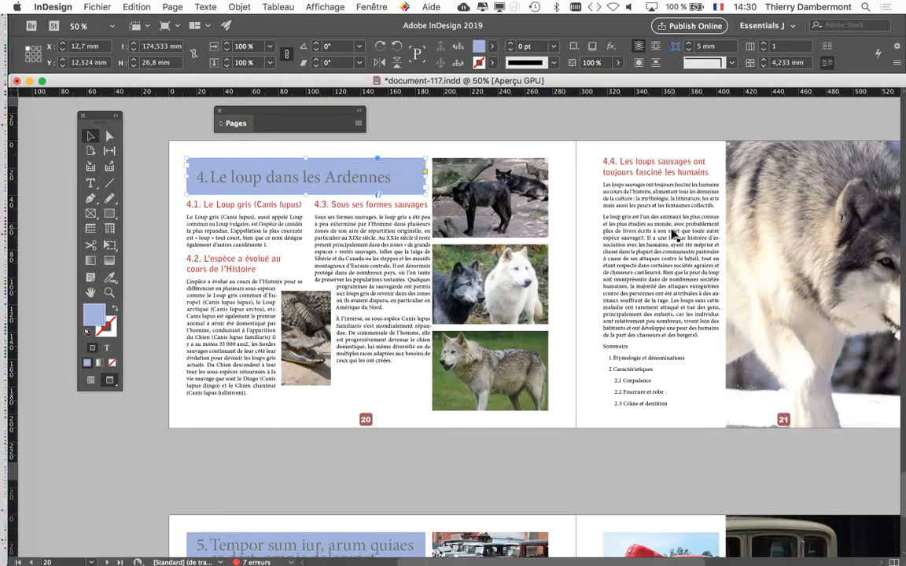
Select the title frame "Tempor sum iur, arum quiaes es dest, omnis dolorenet" on page 22 and examine the spread on pages 22–23
scroll(673, 236, down, 5)
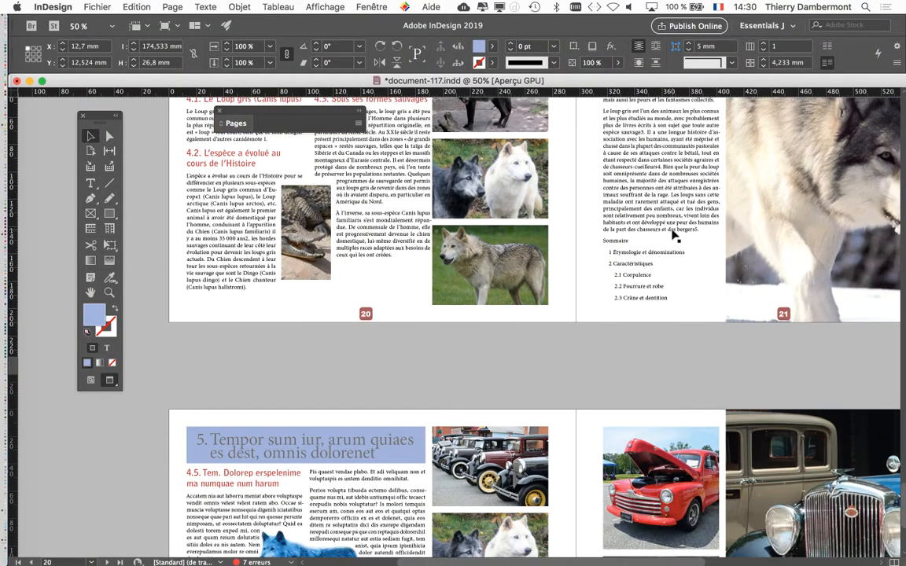
scroll(673, 236, down, 4)
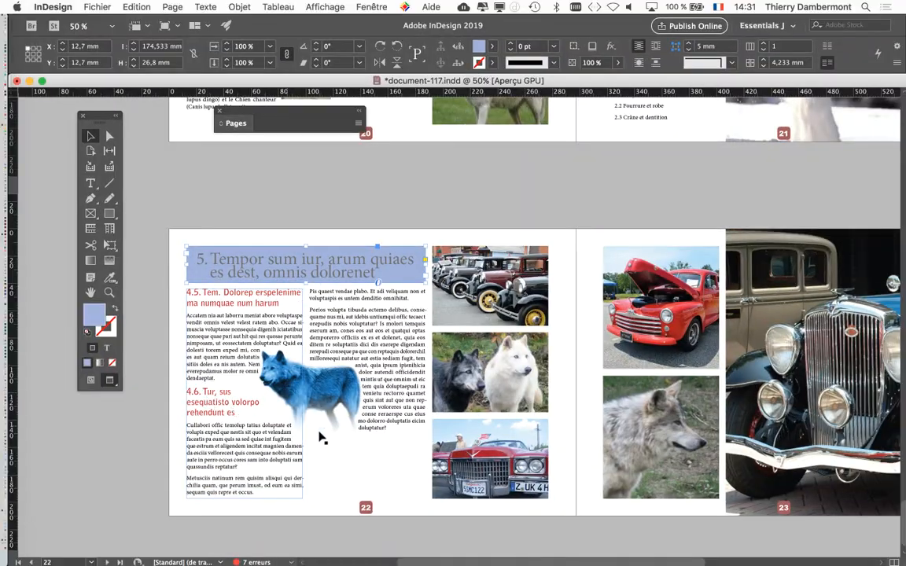
scroll(497, 457, down, 2)
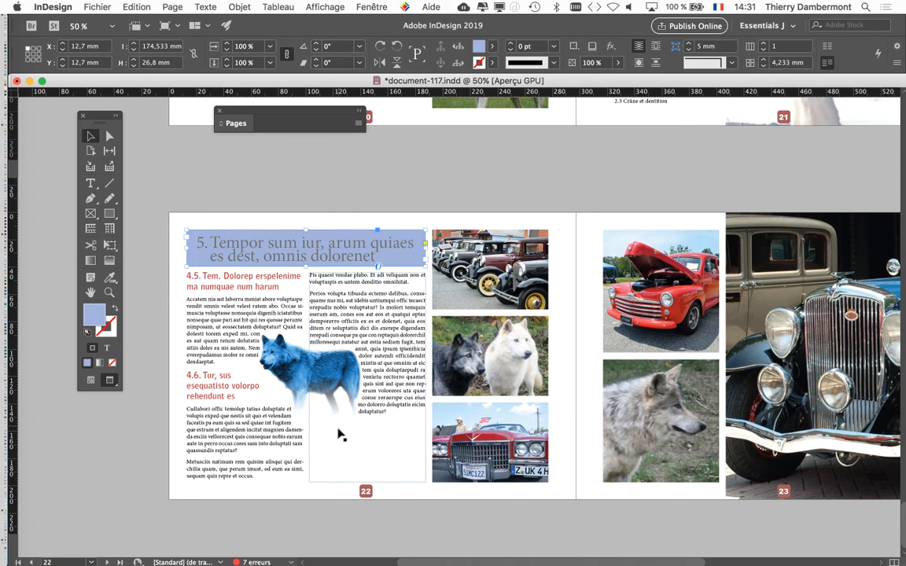
scroll(368, 359, right, 3)
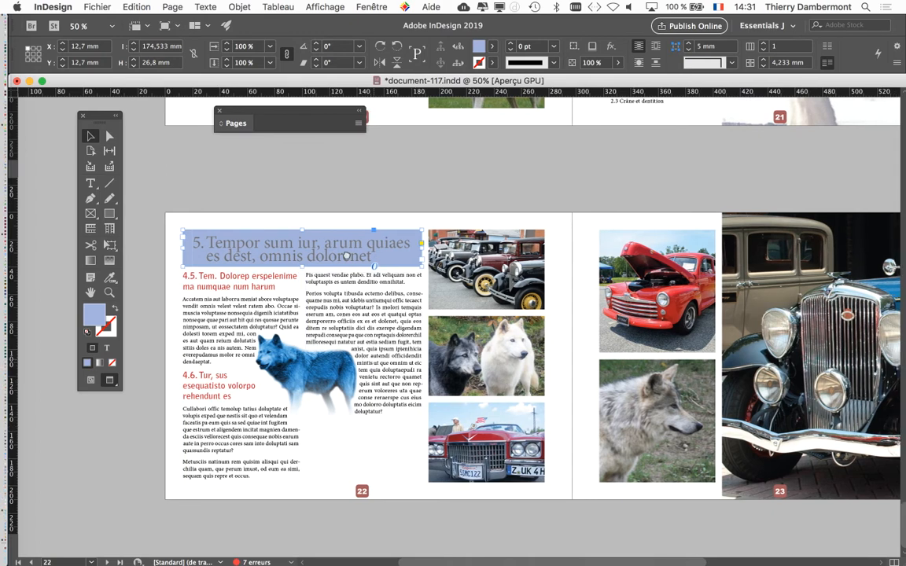